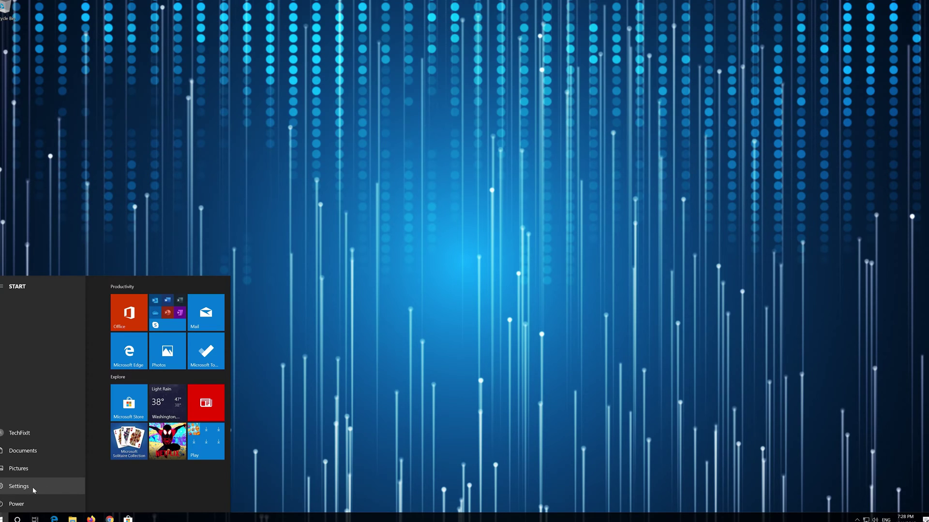
Go to System > Sound in Windows Settings
click(32, 487)
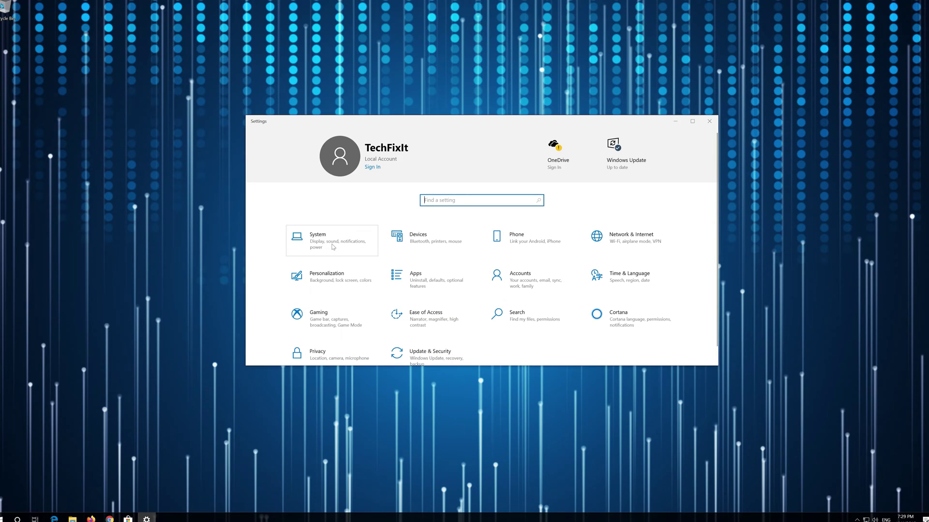
click(333, 248)
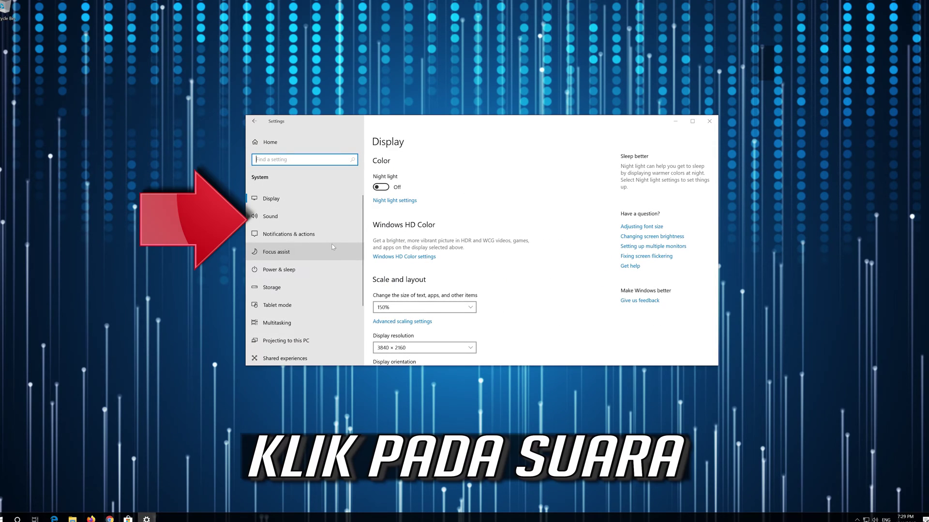
click(297, 216)
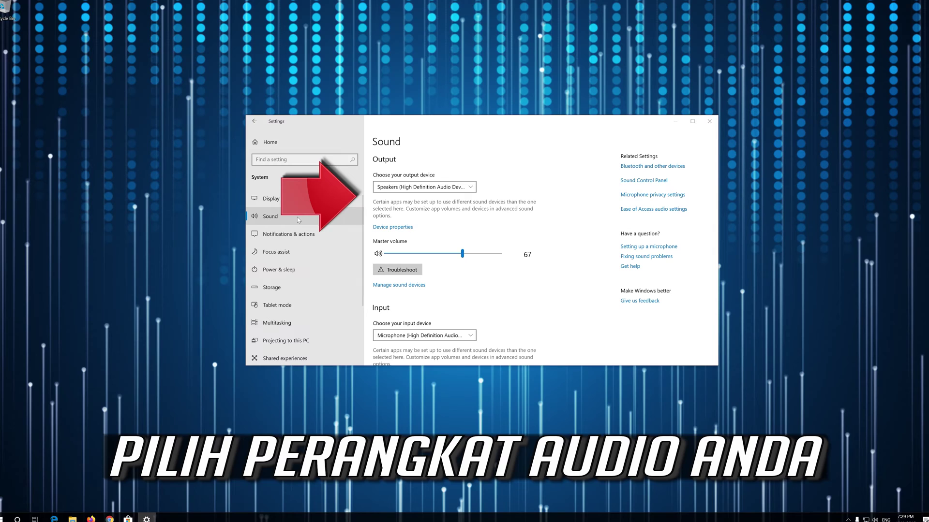
Keep Speakers as the output device and run the Playing Audio troubleshooter
click(405, 188)
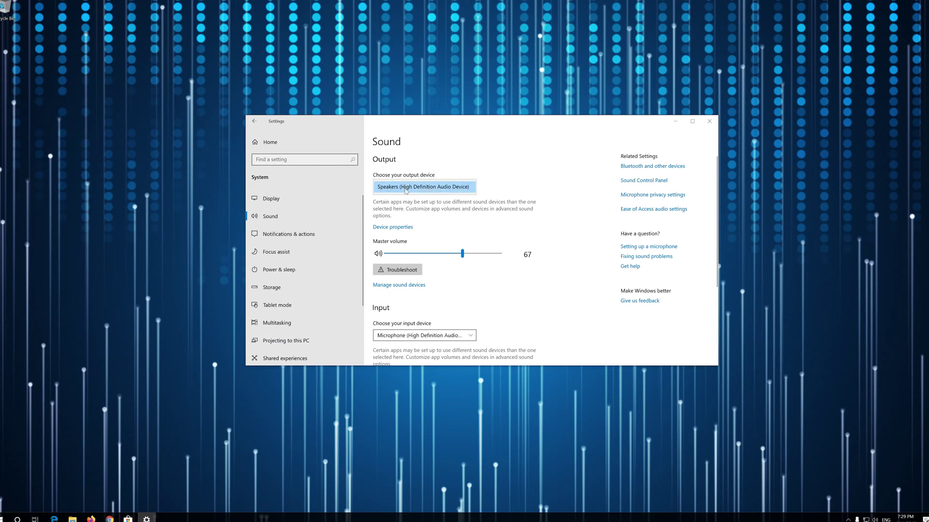
click(435, 188)
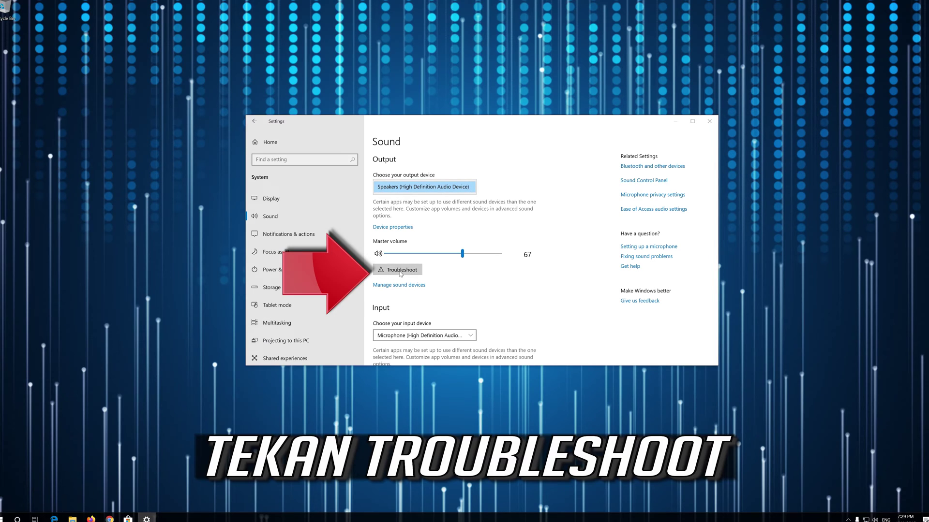
click(400, 274)
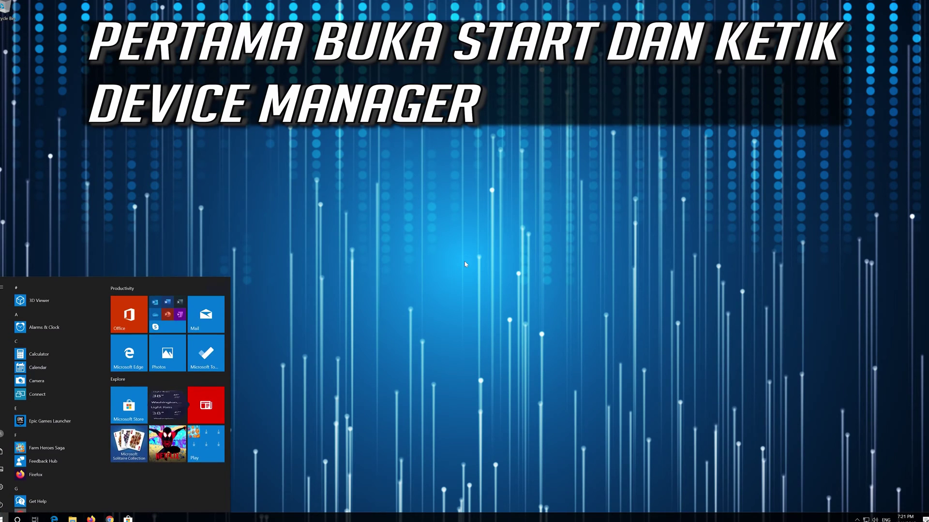
Launch Device Manager from search and select High Definition Audio Device under Sound, video and game controllers
text(device manager)
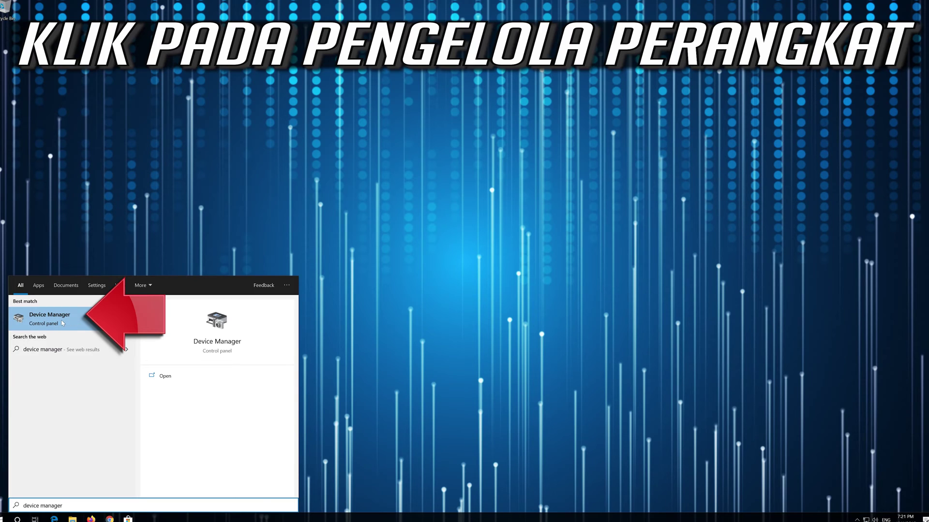
click(63, 324)
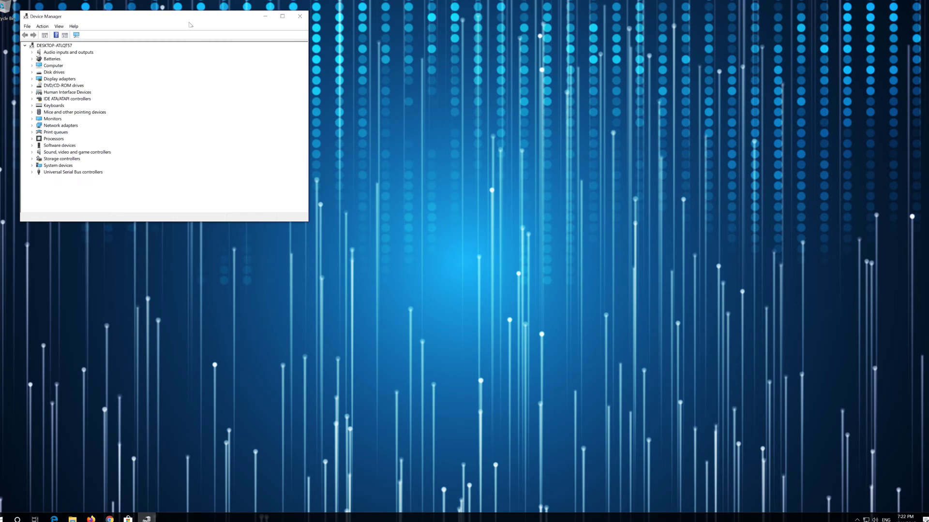
drag(190, 25, 453, 128)
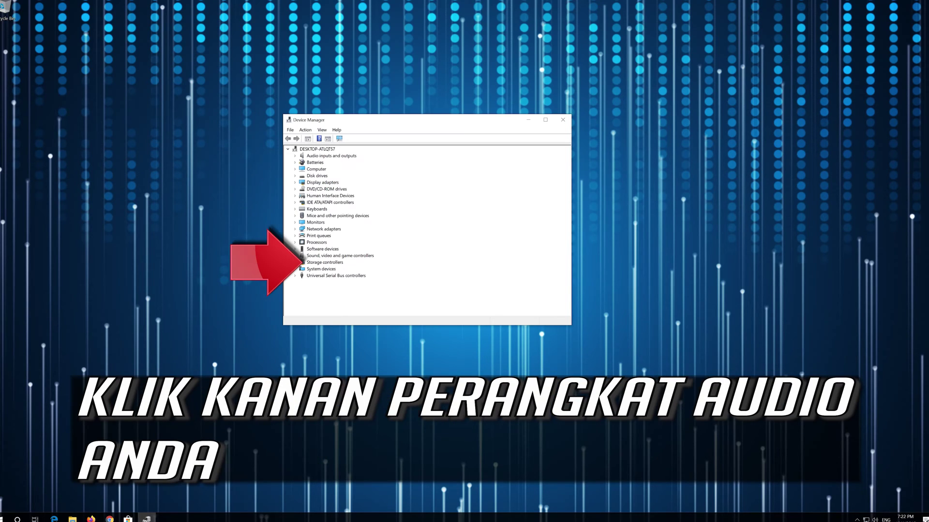
click(295, 255)
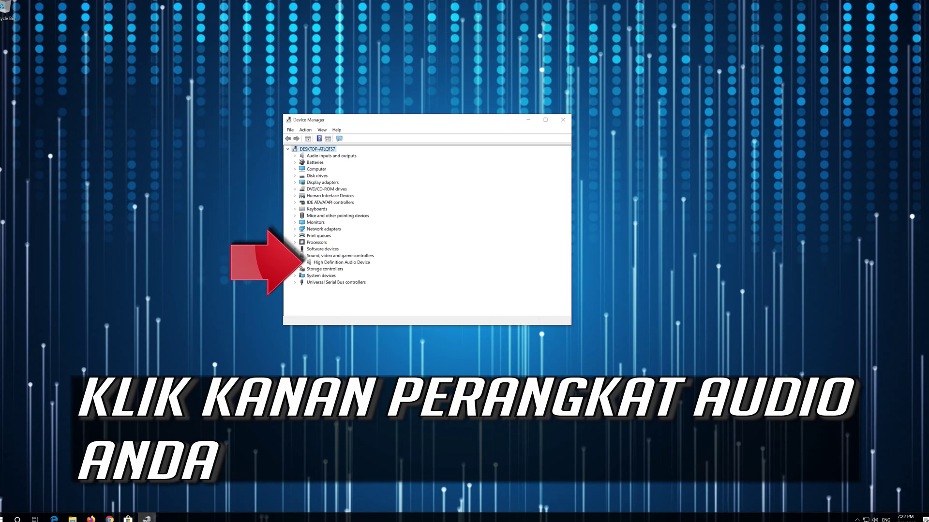
click(324, 262)
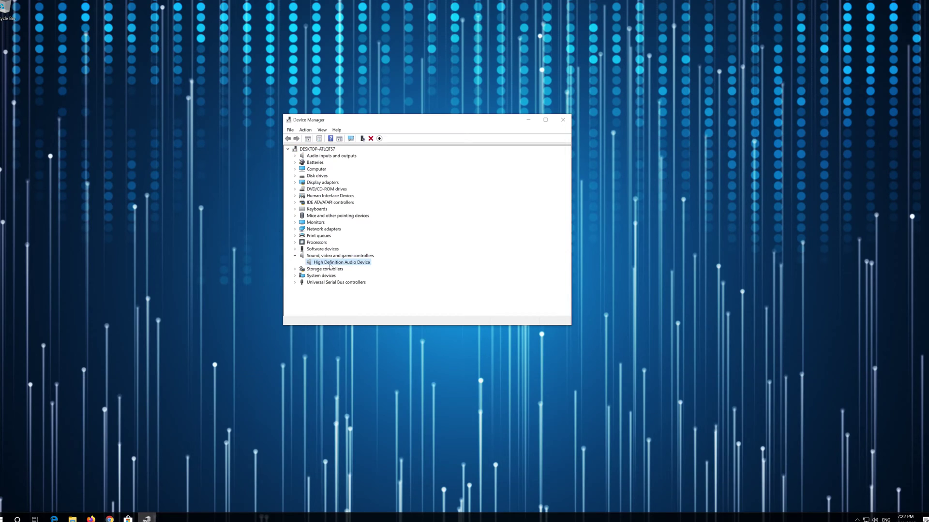
Search automatically online for an updated High Definition Audio Device driver
right_click(355, 265)
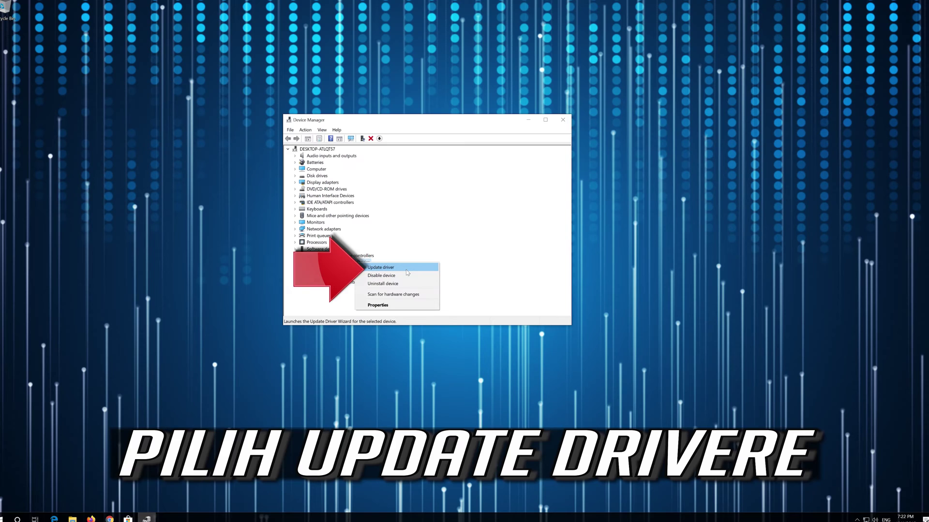
click(407, 271)
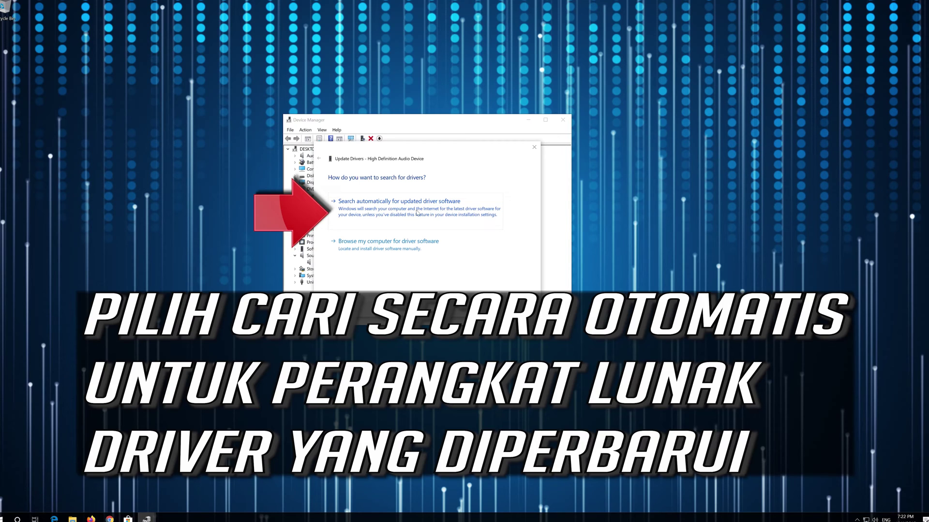
click(416, 211)
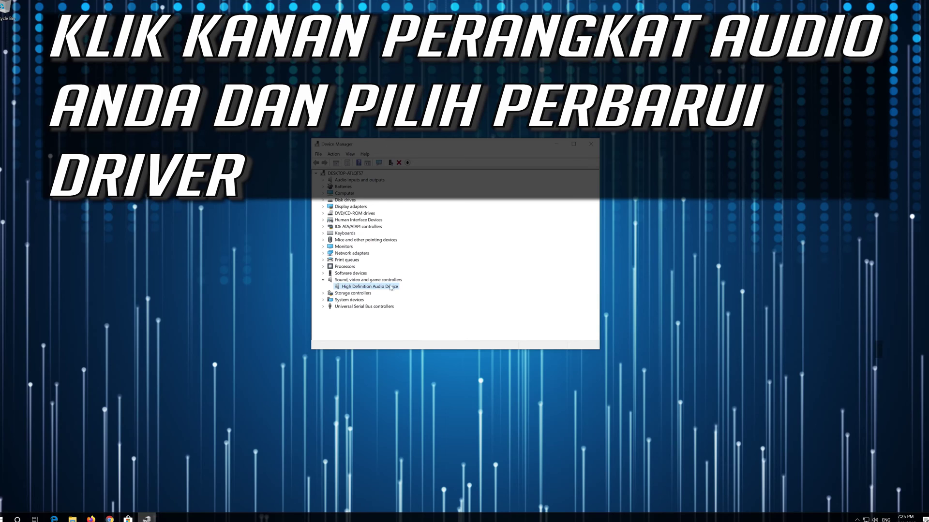
Browse the computer's available drivers and choose the High Definition Audio Device model
right_click(371, 288)
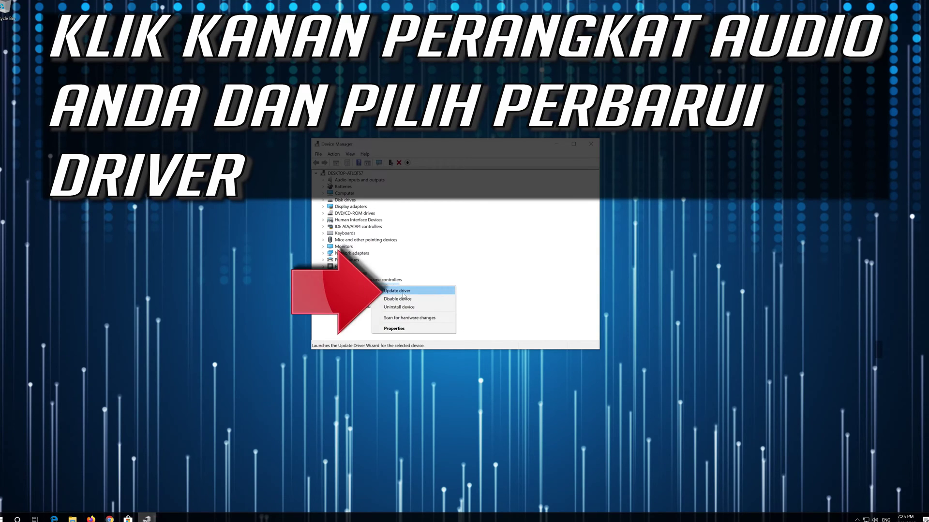
click(433, 293)
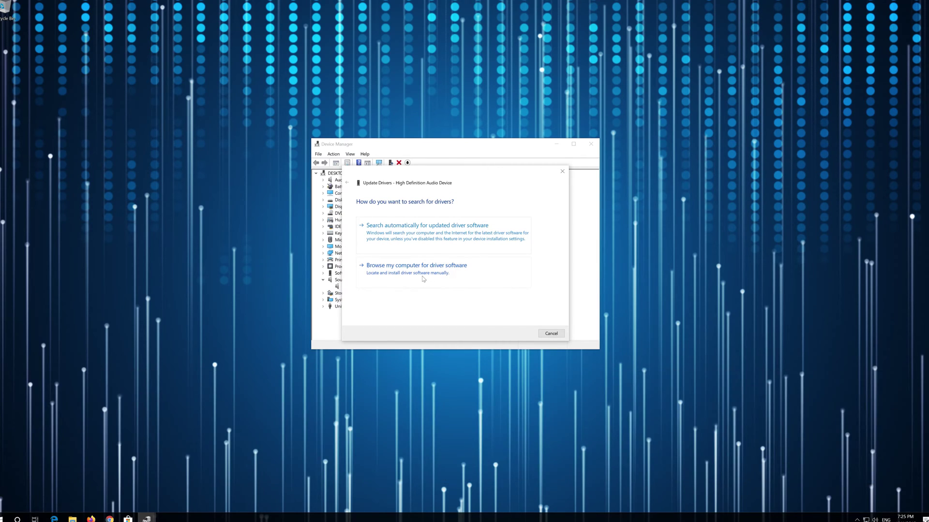
click(423, 279)
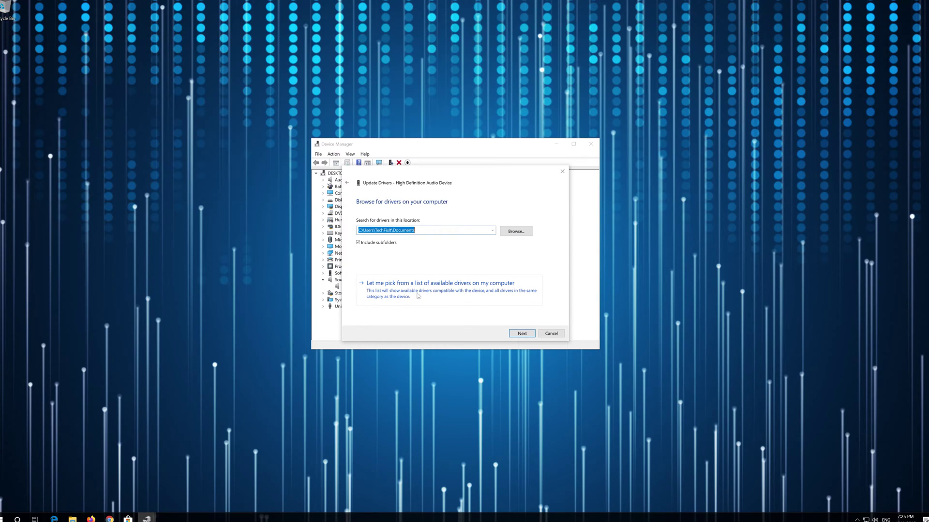
click(451, 298)
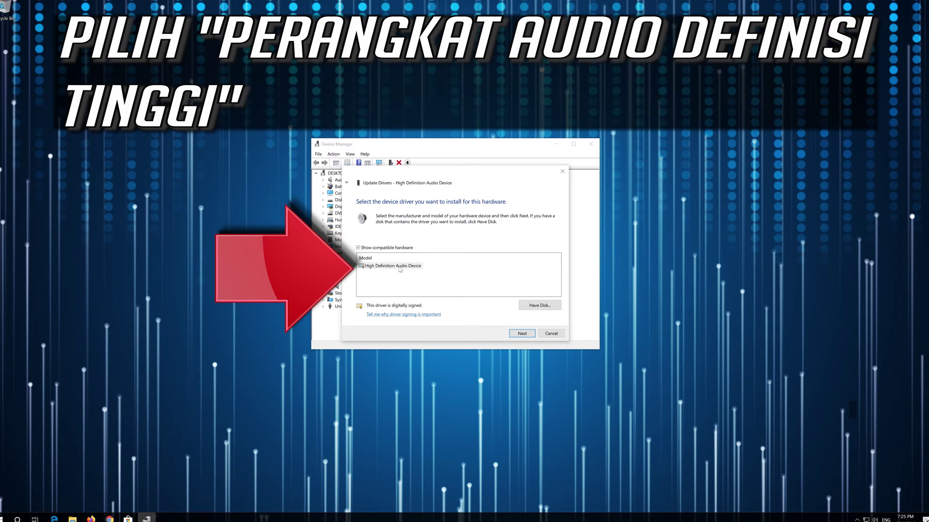
click(400, 269)
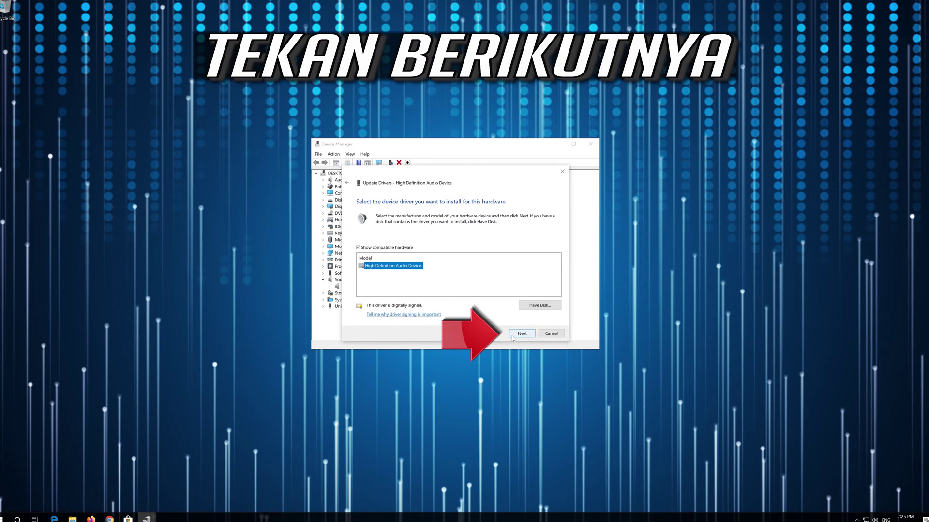
Install the chosen High Definition Audio Device driver, accepting the warning
click(512, 335)
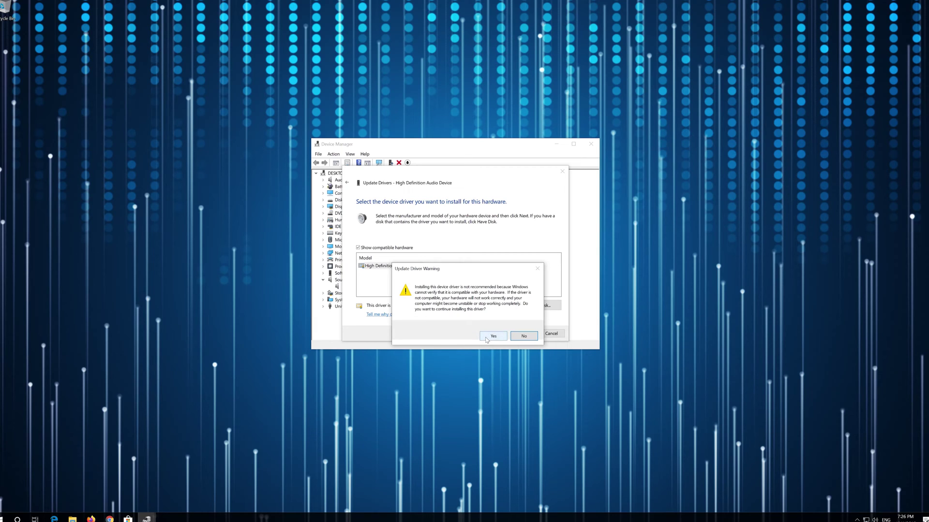
click(486, 339)
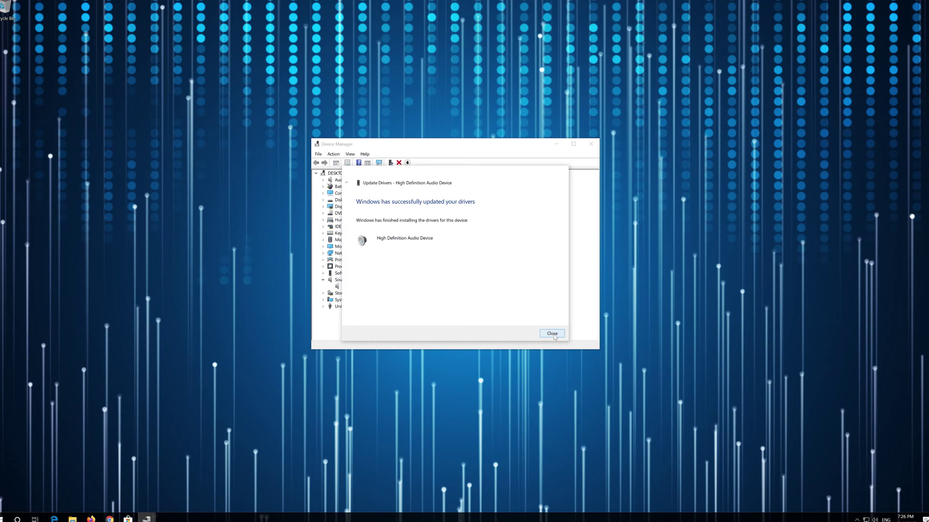
click(552, 334)
Close Device Manager and bring up the Start menu's power options
click(592, 144)
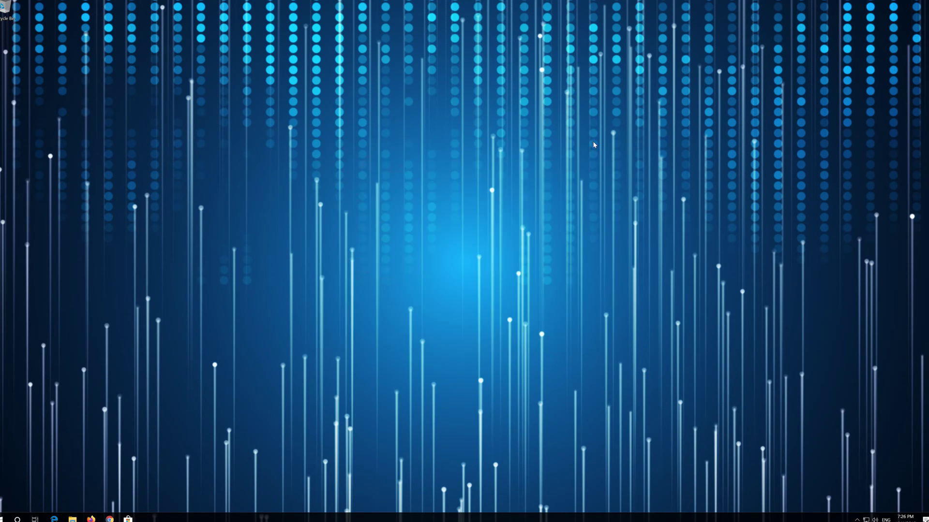
click(5, 517)
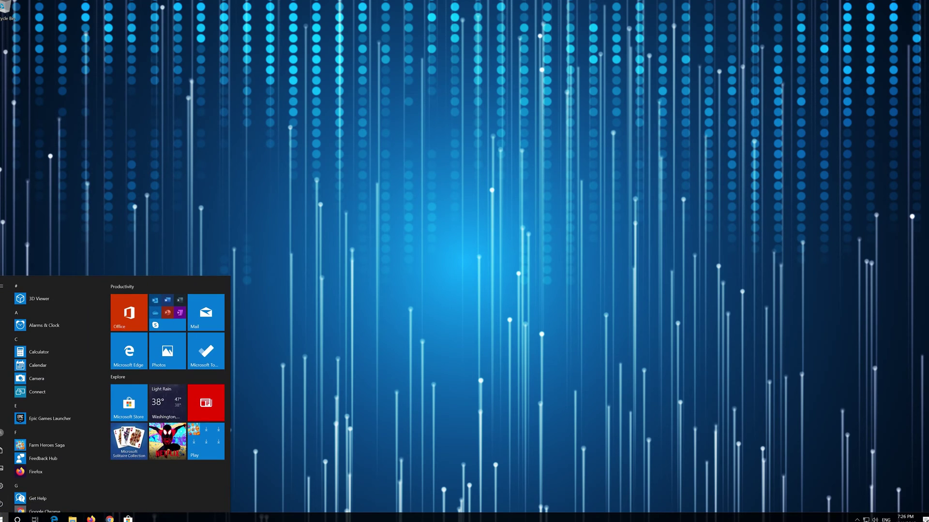
click(3, 504)
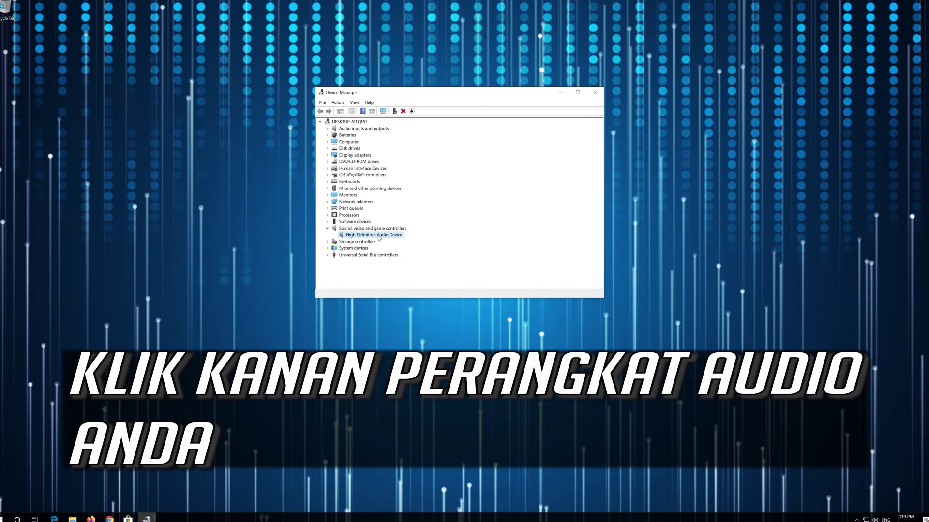
Uninstall the High Definition Audio Device in Device Manager
right_click(379, 238)
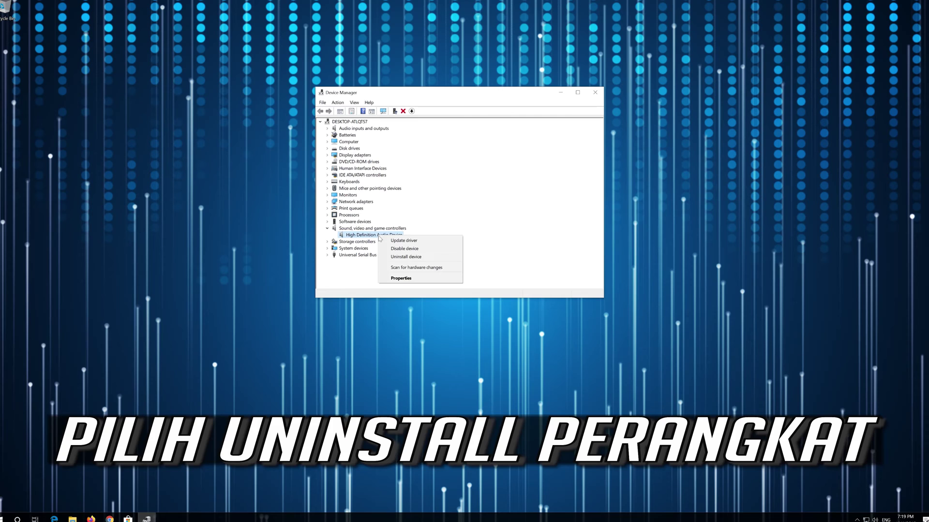
click(428, 258)
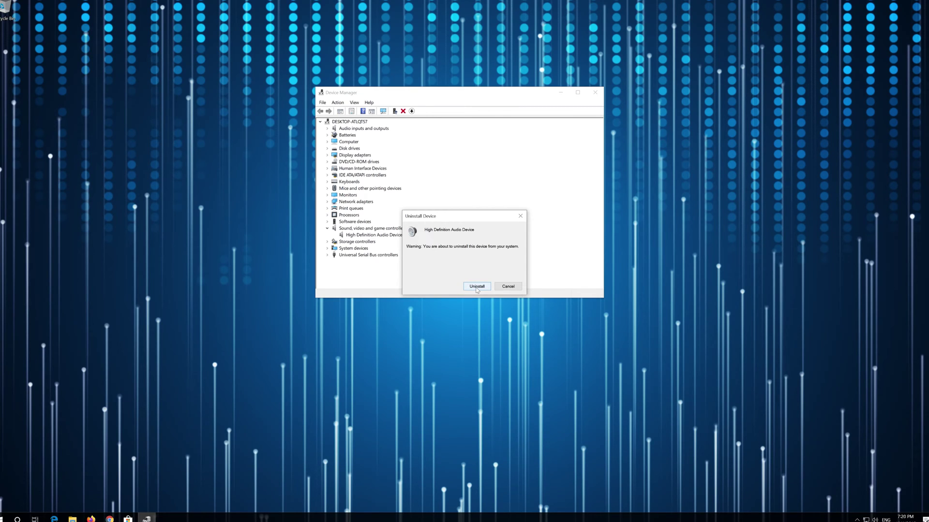
click(476, 287)
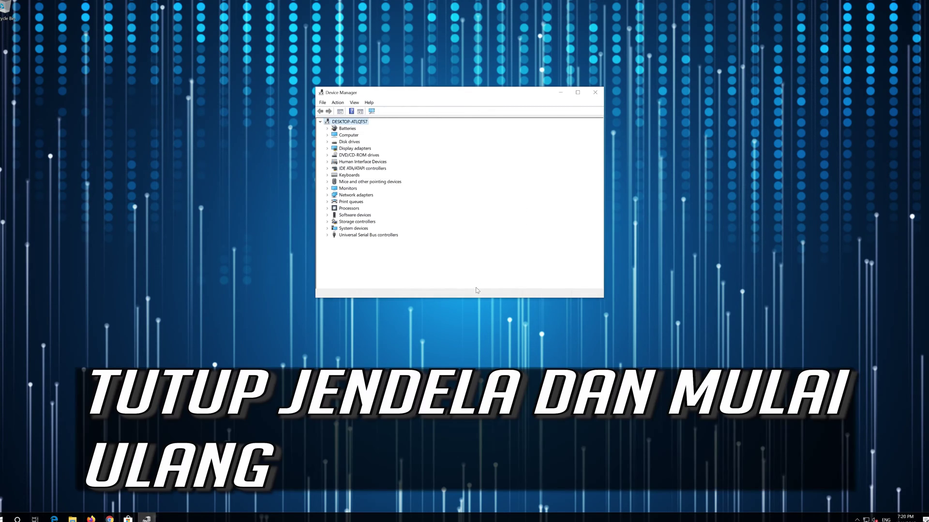
Close Device Manager and restart the computer
click(596, 94)
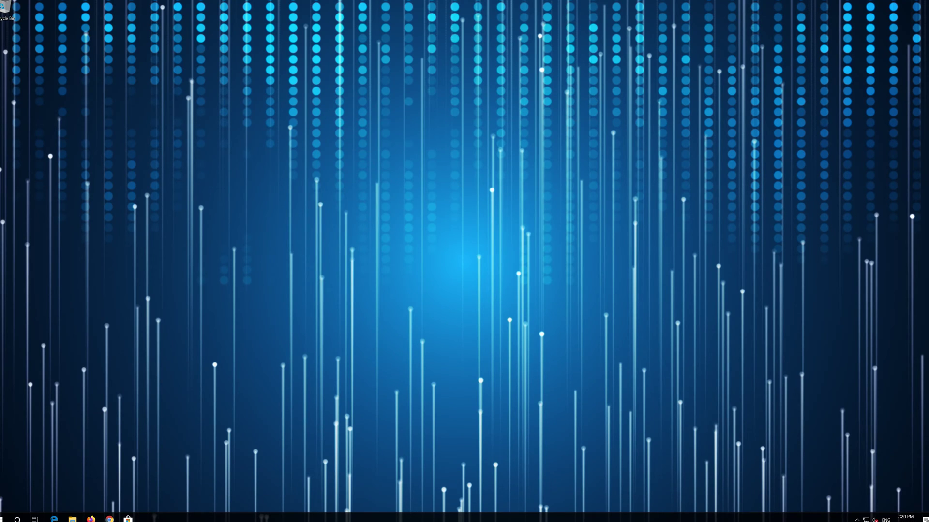
click(6, 518)
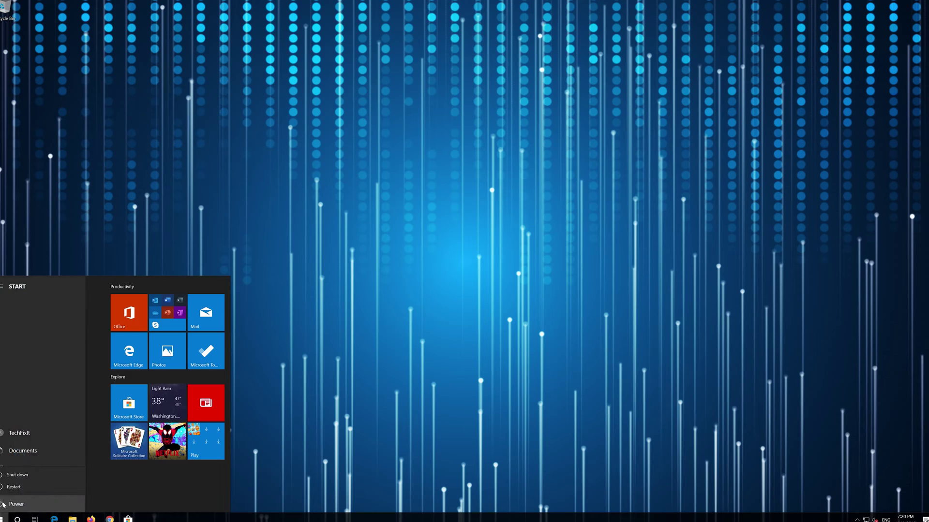
click(8, 491)
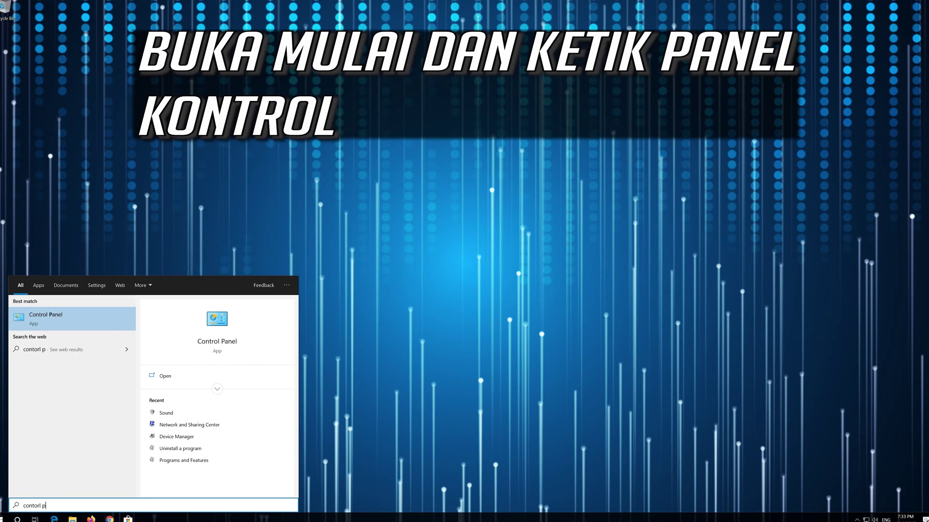
Open Control Panel via a 'panel' search and go to Hardware and Sound > Sound
text(panel)
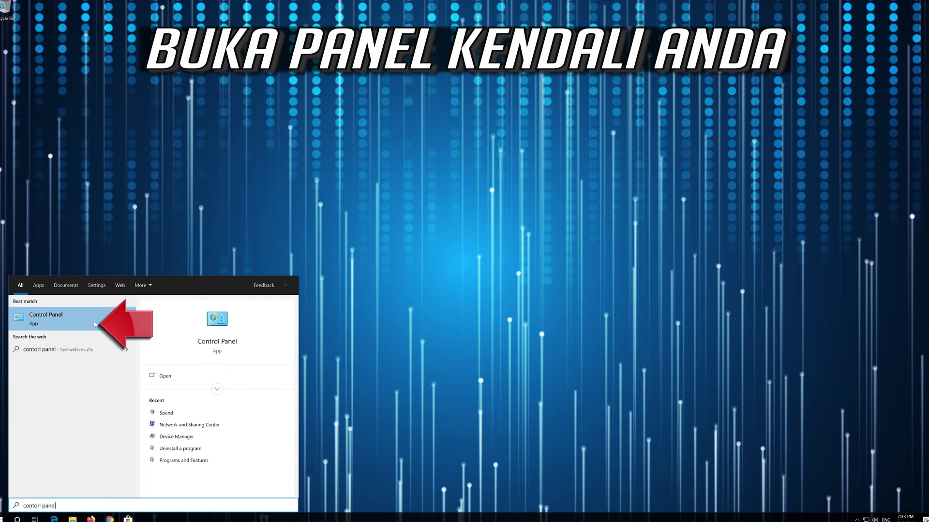
click(74, 320)
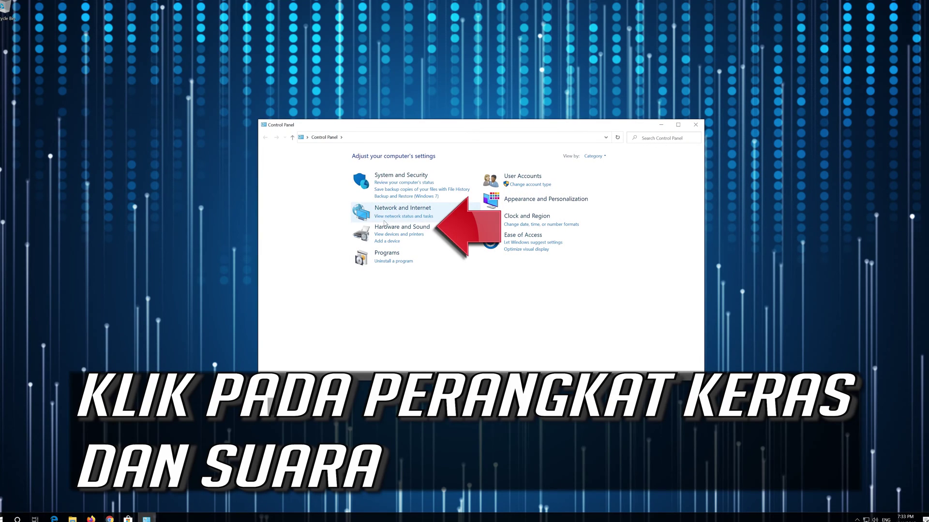
click(417, 227)
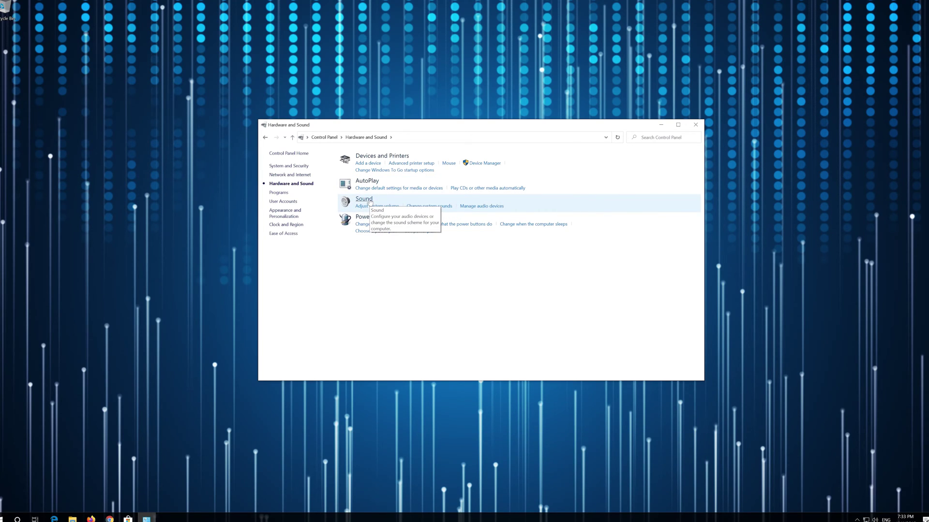
click(364, 198)
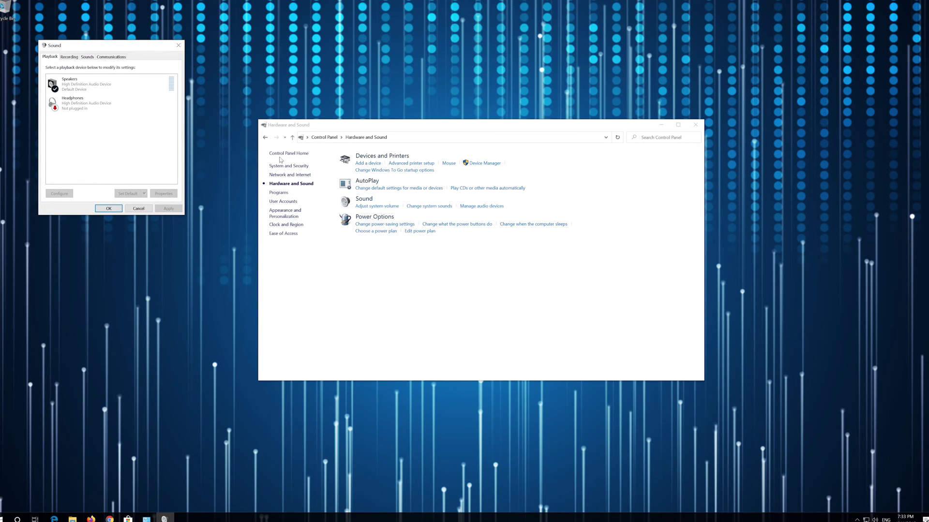
Centre the Sound dialog and open Properties for the Speakers playback device
drag(126, 50, 460, 141)
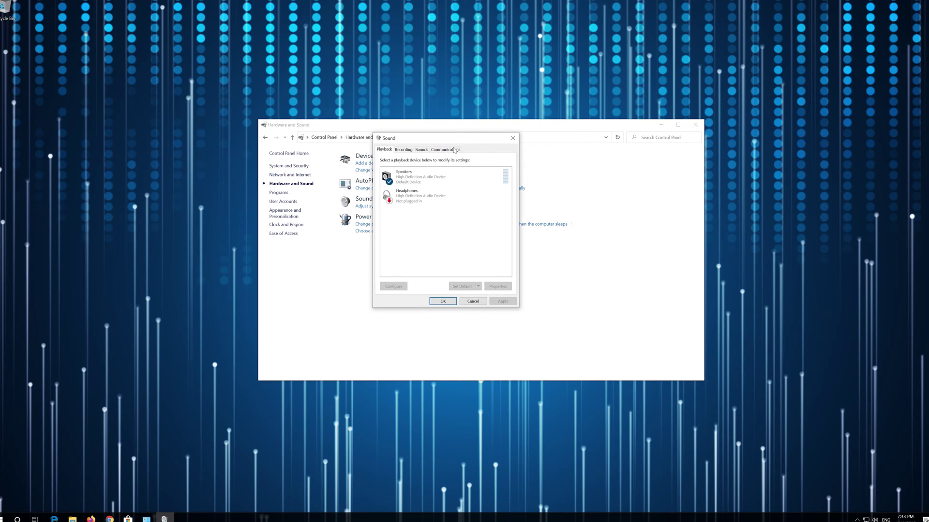
click(443, 181)
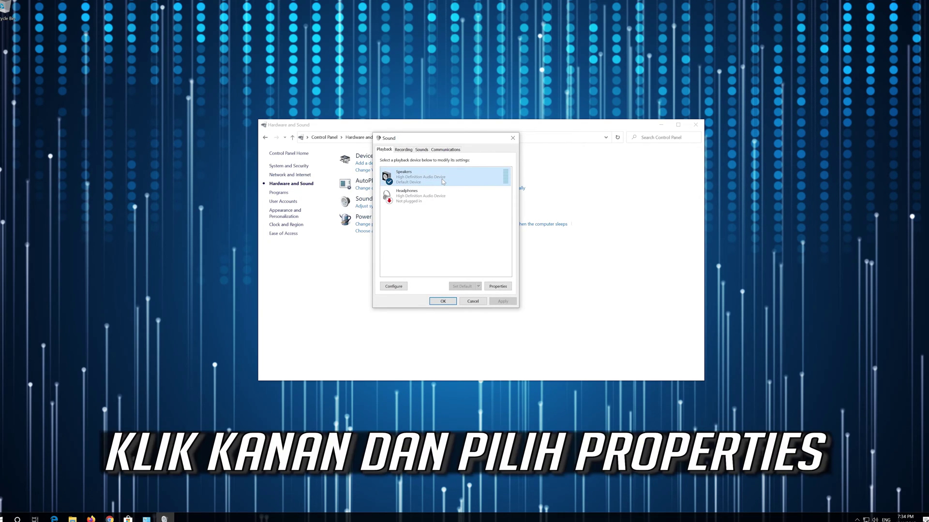
right_click(442, 180)
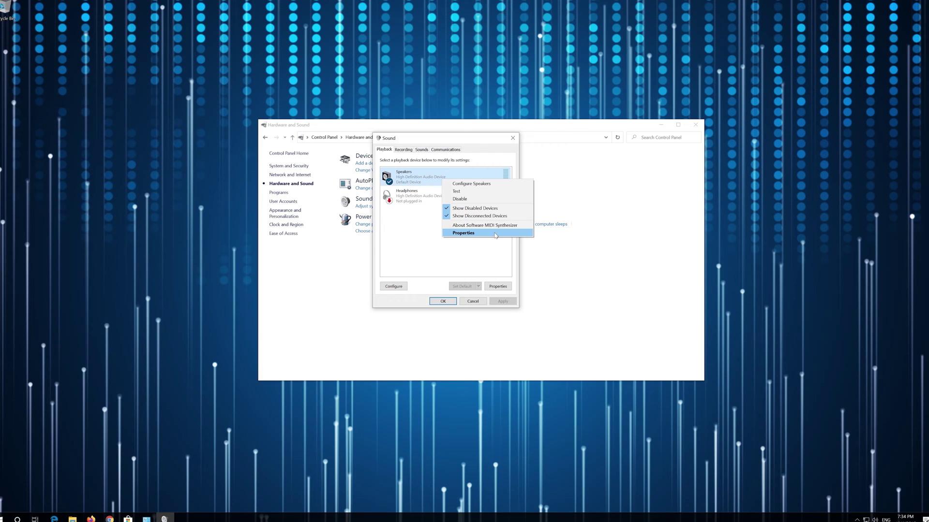
click(495, 234)
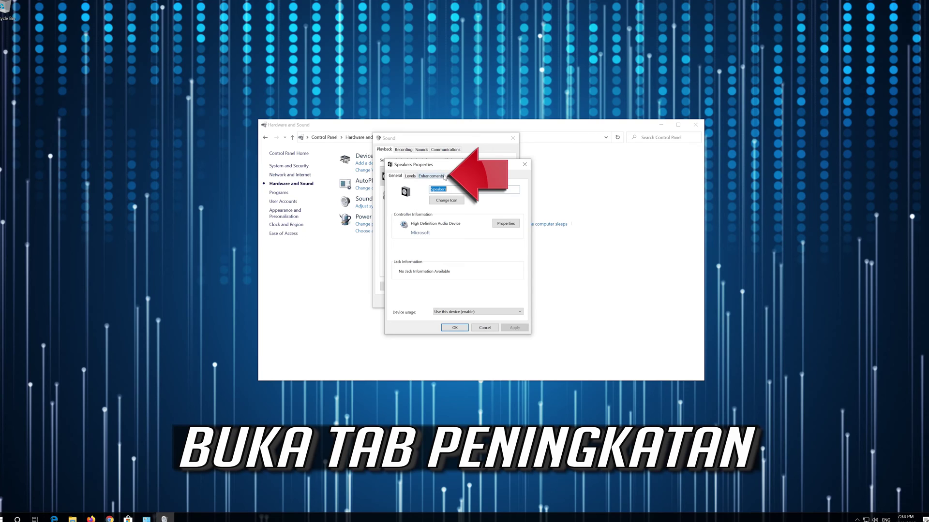
Tick 'Disable all enhancements' on the Speakers Enhancements tab and apply it
click(440, 177)
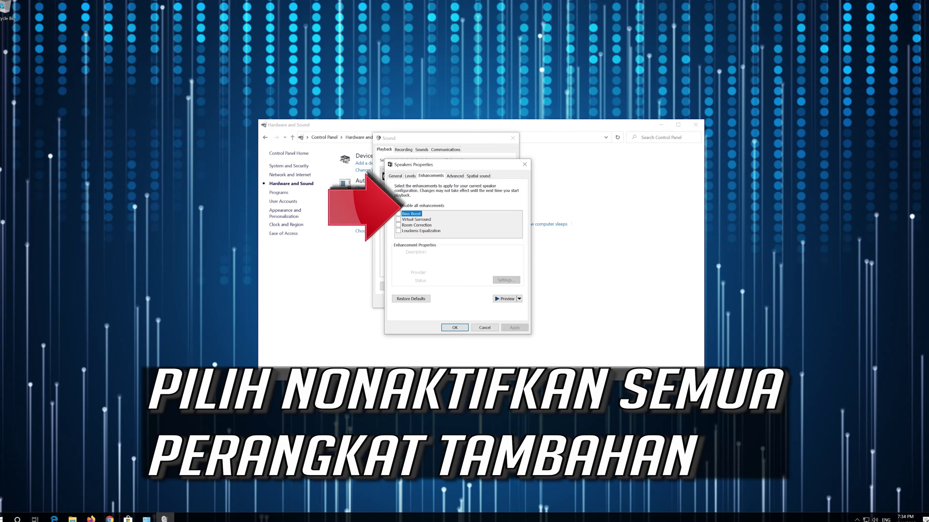
click(398, 206)
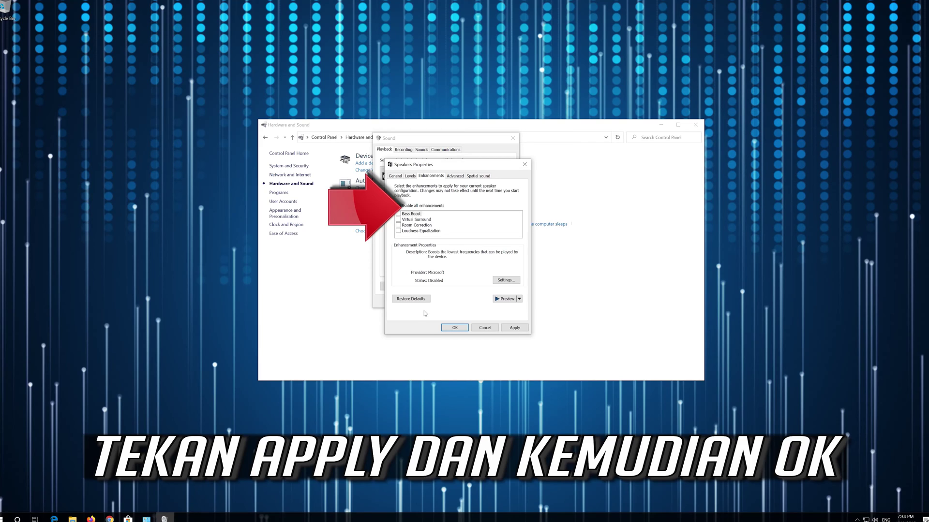
click(523, 329)
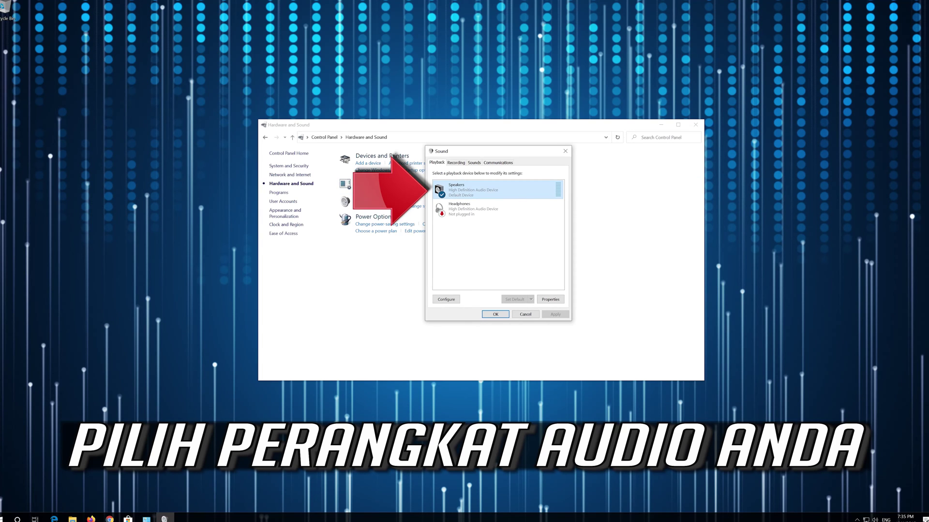
Open Speakers Properties to its Advanced tab, showing the 16 bit, 44100 Hz (CD Quality) default format
right_click(489, 191)
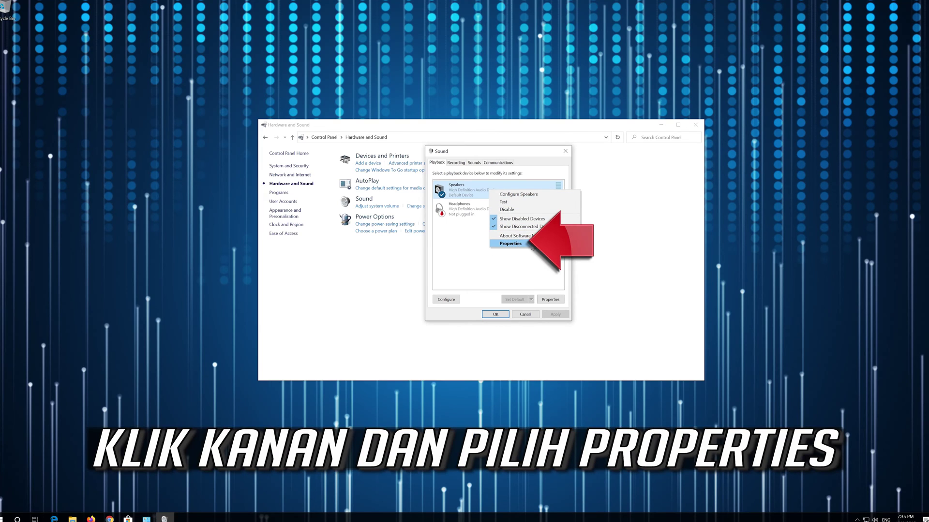
click(532, 245)
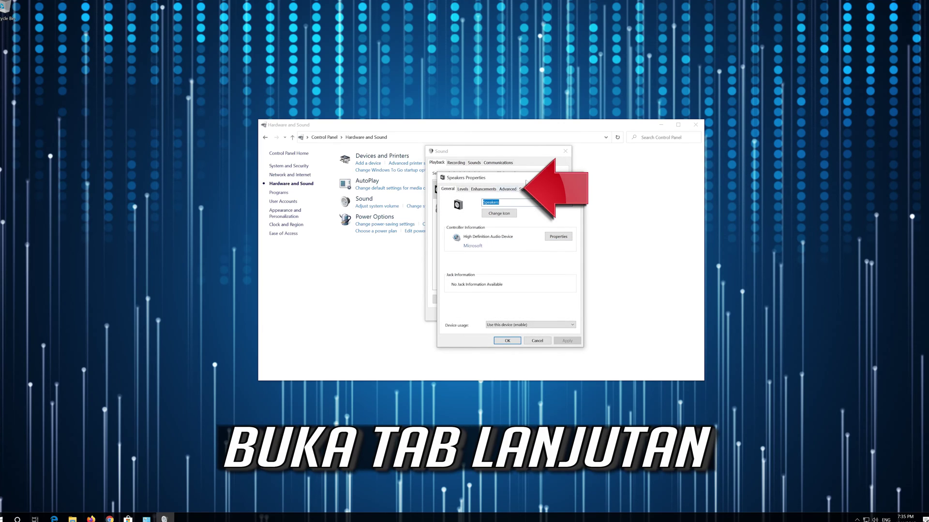
click(512, 190)
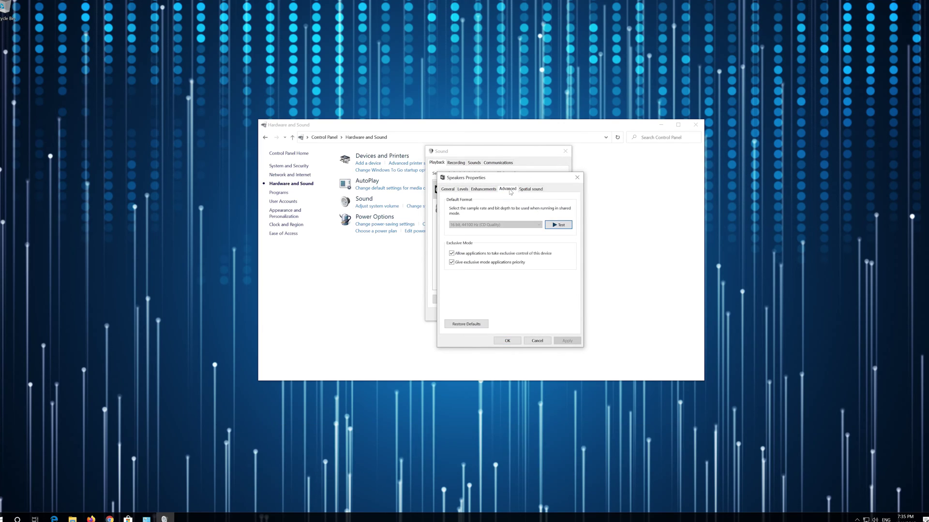